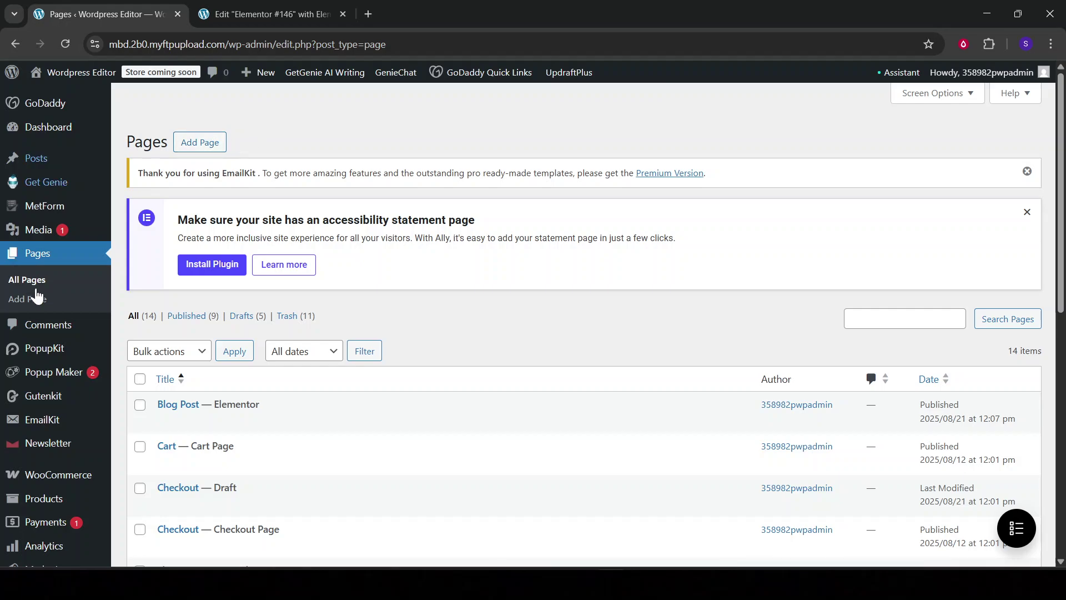
Switch to the Elementor #146 editor, search the widgets for "but" and place a Button in the empty container below "Thanks for visiting!"
scroll(422, 355, down, 5)
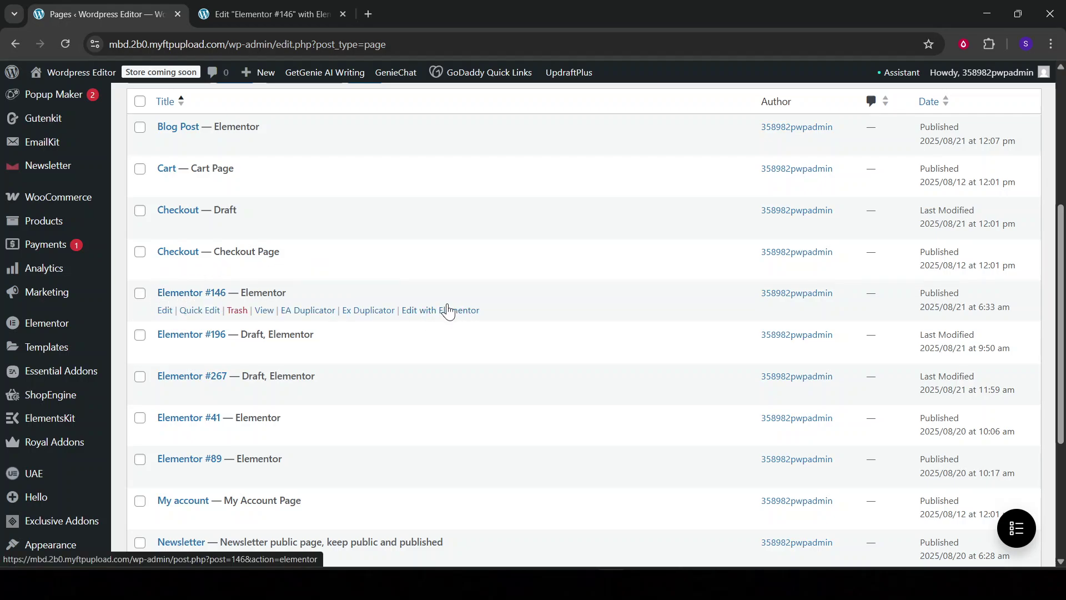
click(283, 7)
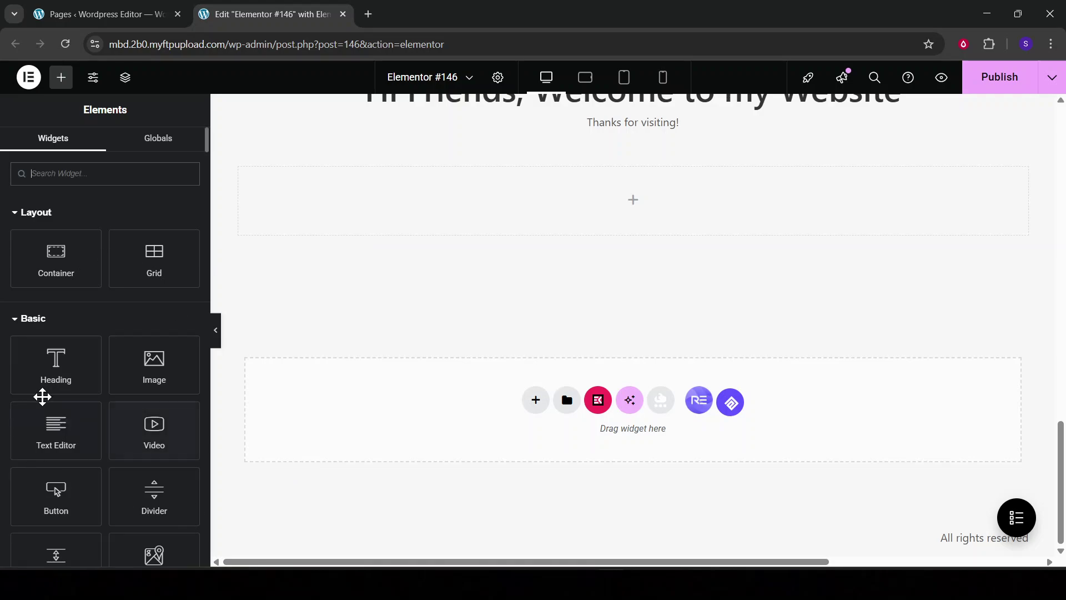
scroll(95, 334, down, 3)
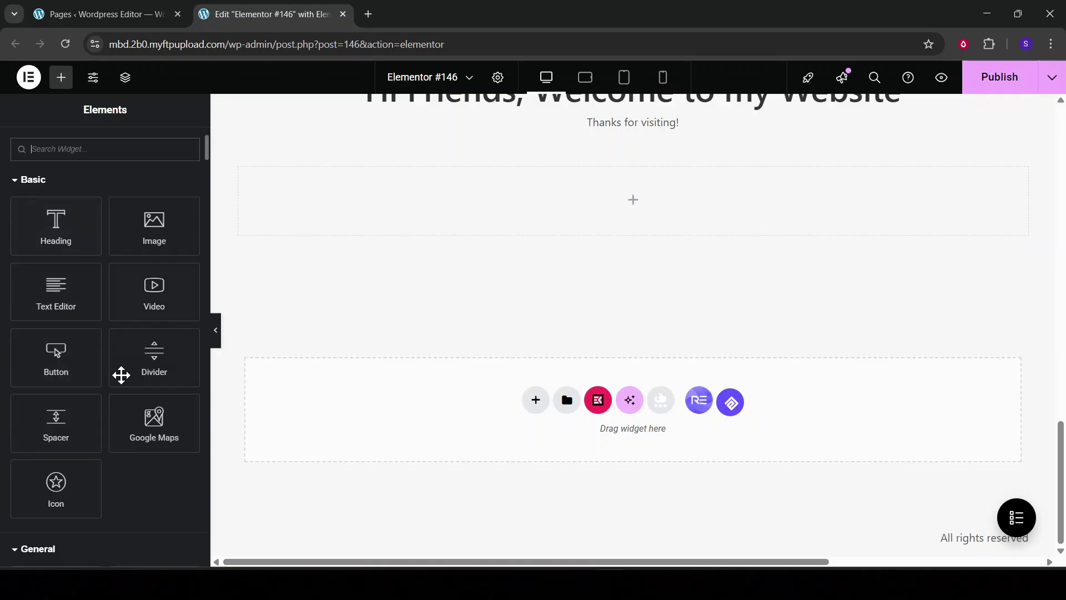
scroll(135, 293, up, 3)
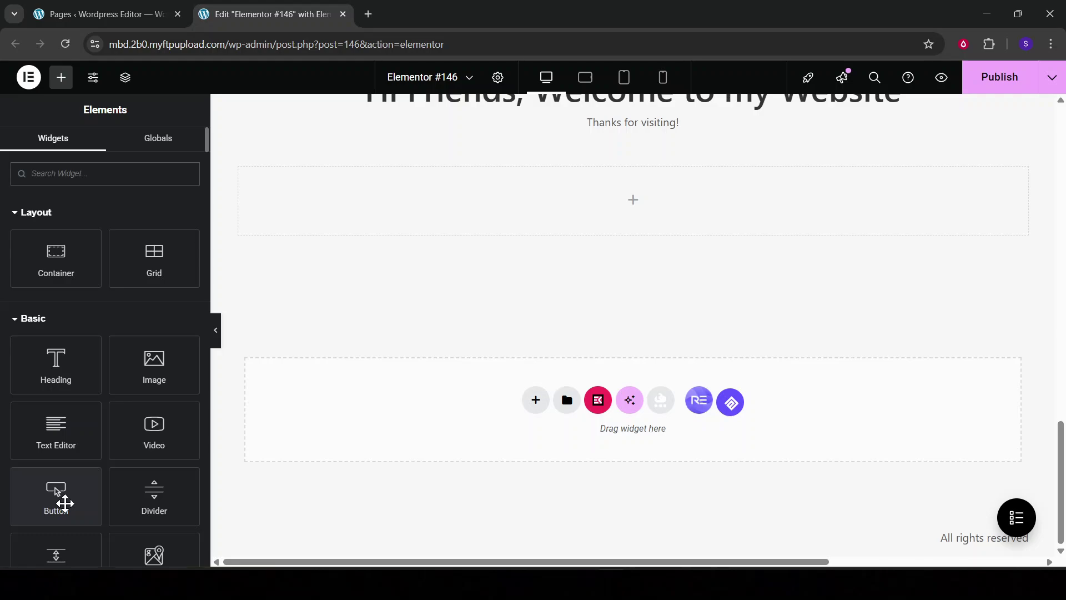
click(74, 174)
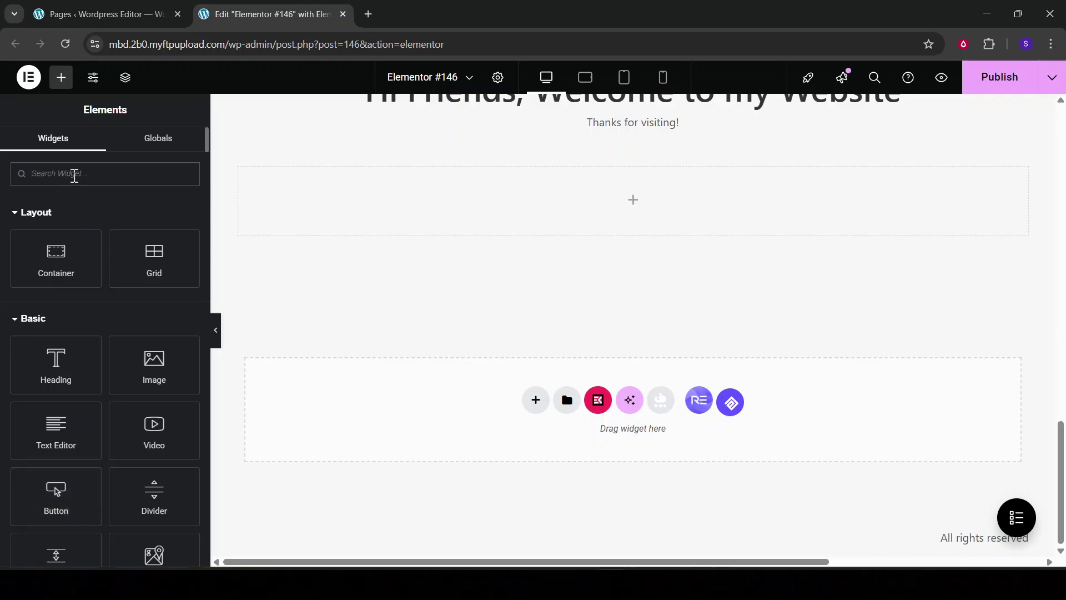
text(but)
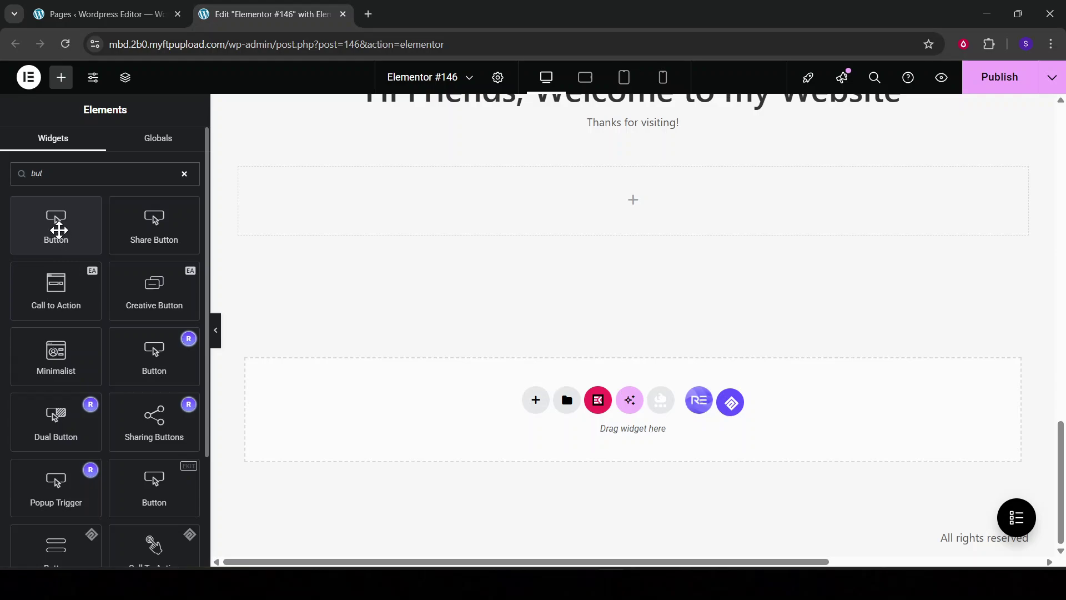
click(60, 221)
drag(60, 221, 485, 214)
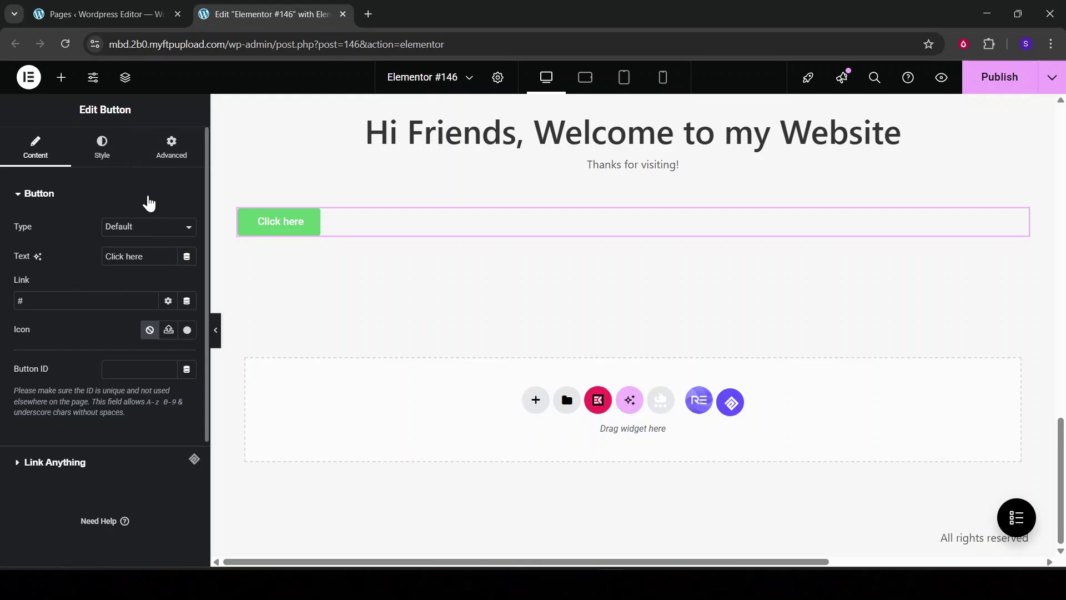
click(173, 225)
click(159, 257)
click(170, 226)
click(142, 284)
click(152, 228)
click(149, 247)
Replace the button's text with "Shop"
drag(160, 256, 48, 257)
text(C)
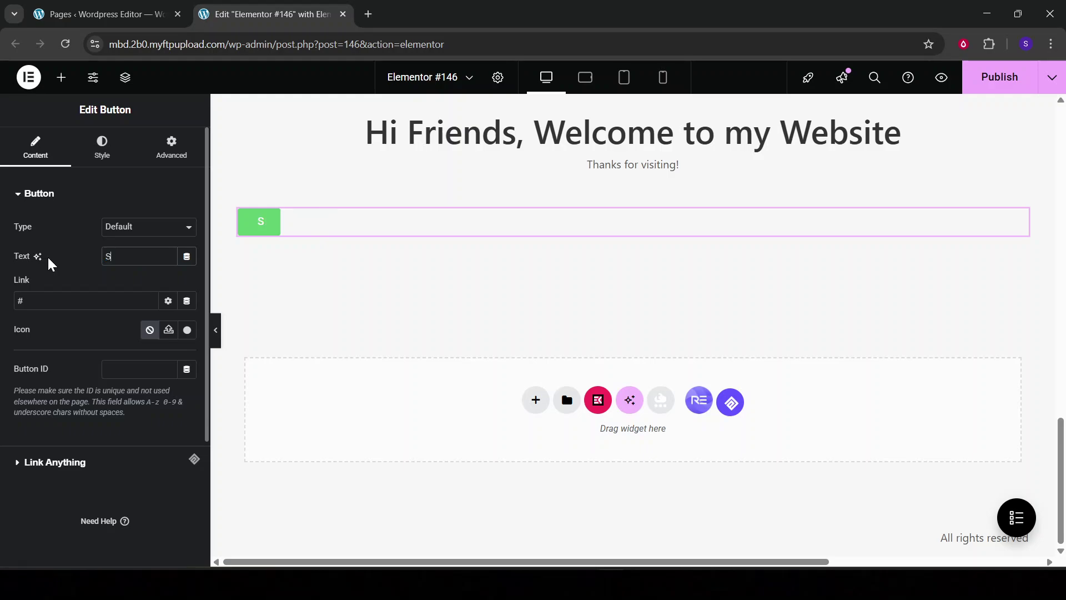
key(BackSpace)
text(Clu)
key(BackSpace)
text(ick)
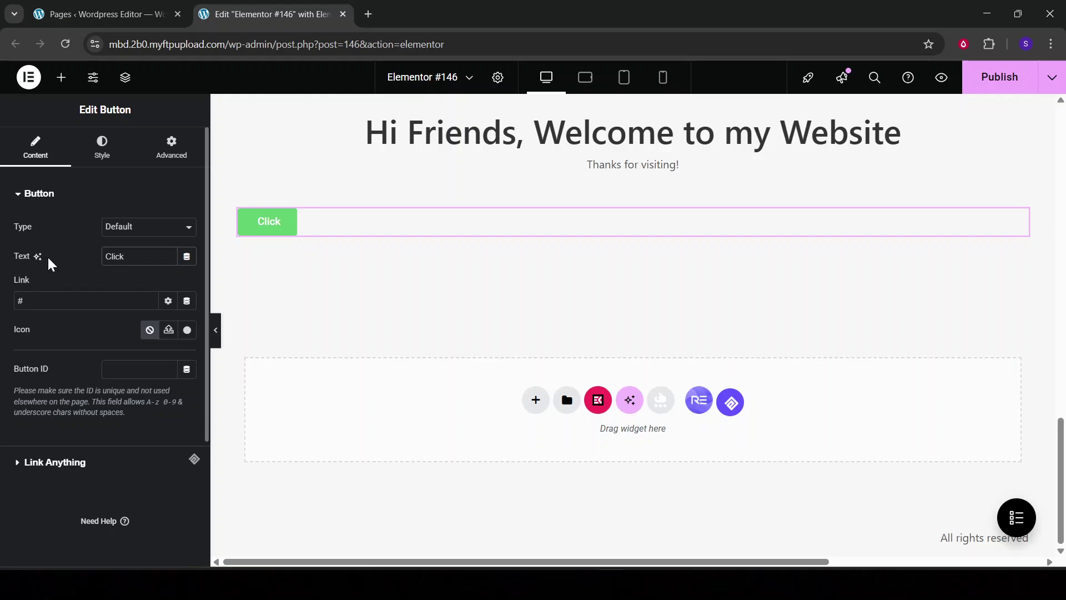
key(BackSpace)
key(BackSpace)
key(BackSpace)
key(BackSpace)
key(BackSpace)
text(Shop)
Open the Shop button's style settings and examine its typography options
click(104, 155)
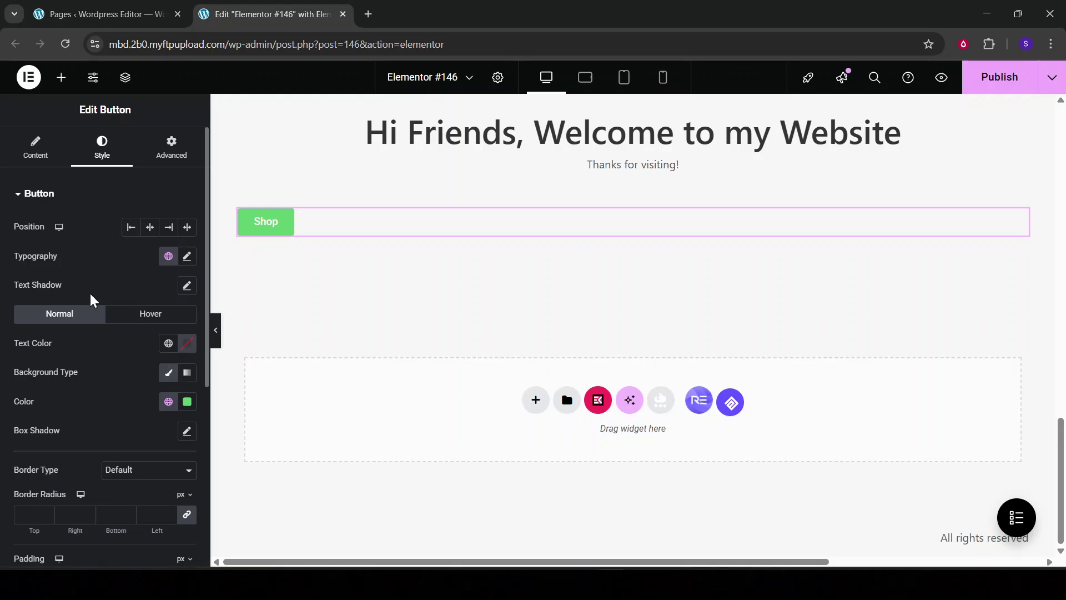
scroll(103, 338, down, 1)
scroll(97, 321, up, 1)
click(188, 257)
click(43, 267)
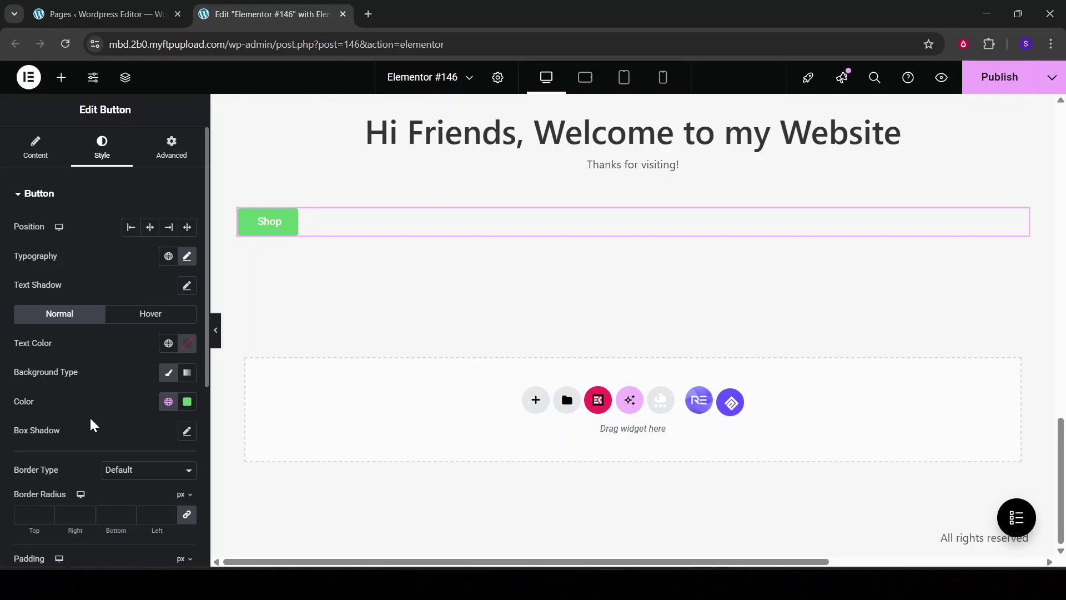
Set the Shop button's normal-state background color to a dark maroon
click(188, 401)
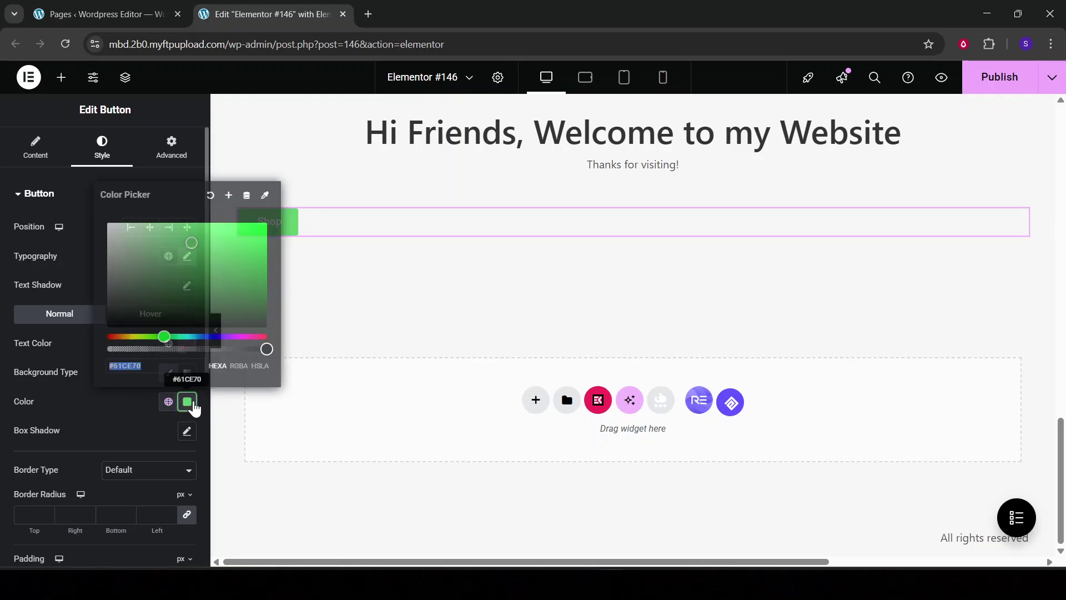
click(130, 415)
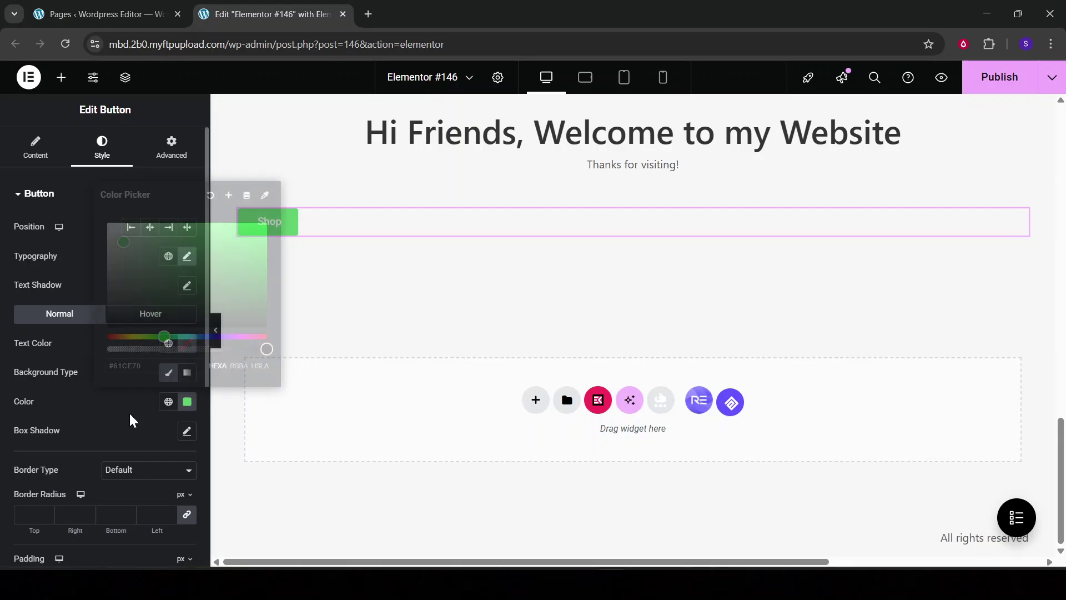
click(188, 401)
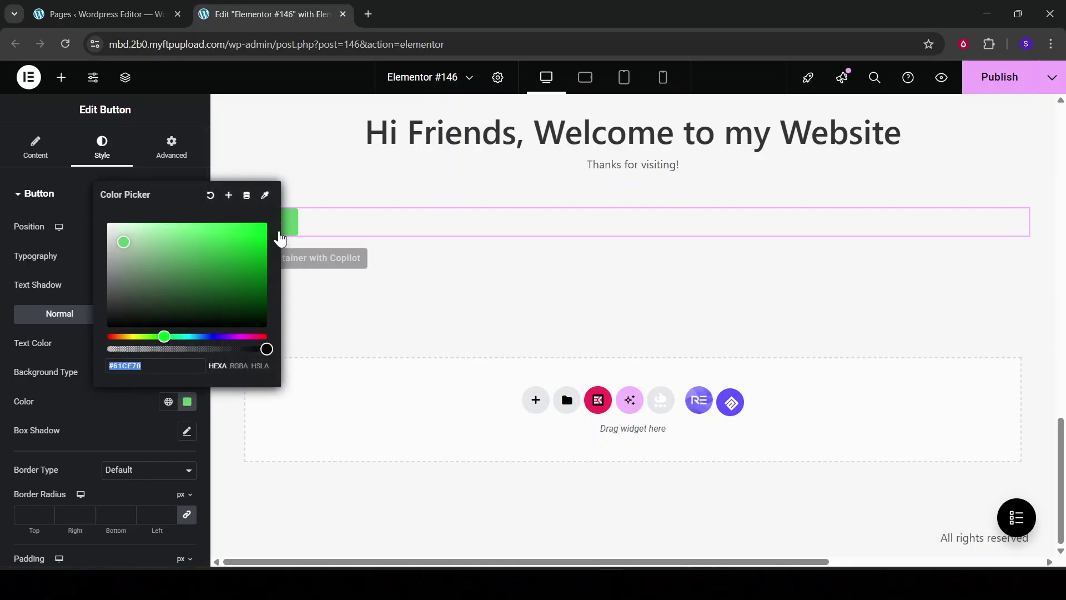
click(259, 337)
drag(258, 292, 258, 268)
click(139, 426)
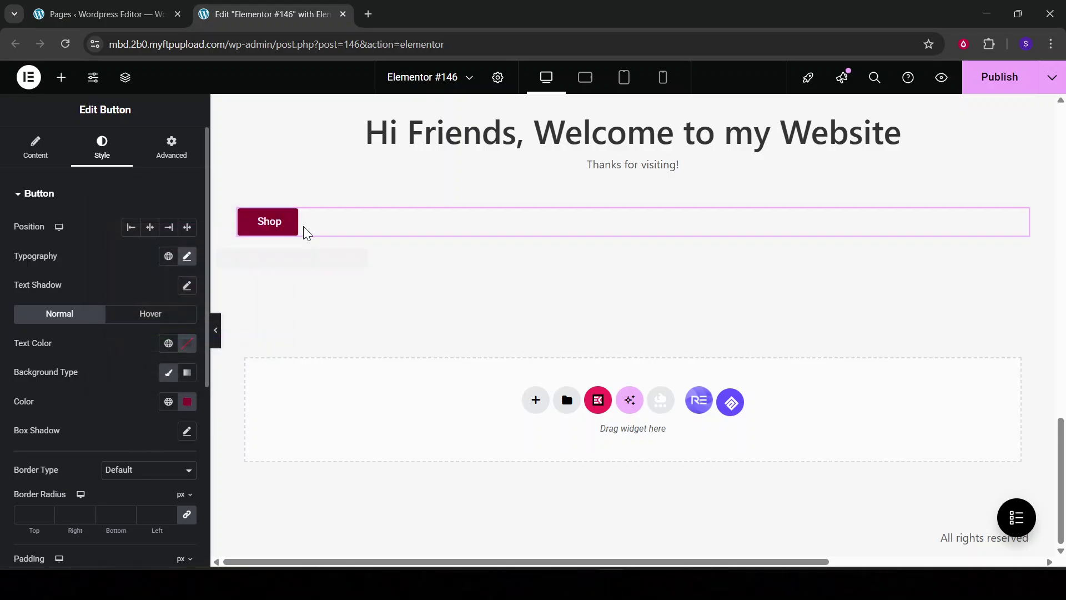
Review the button's border and padding styles, its advanced layout settings, and the page's save and publish options
scroll(89, 417, down, 3)
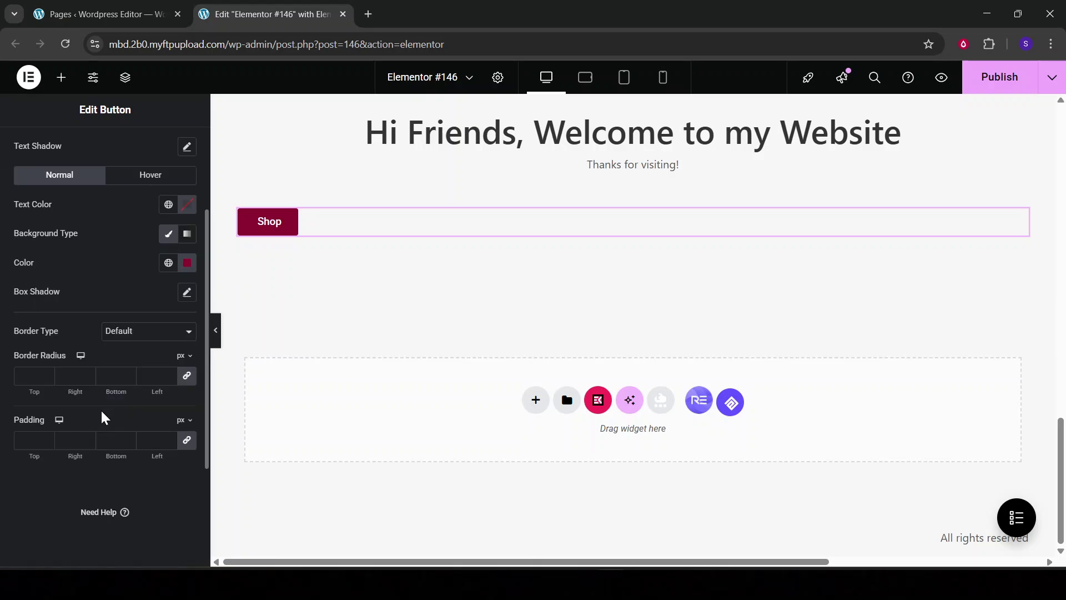
scroll(93, 276, up, 1)
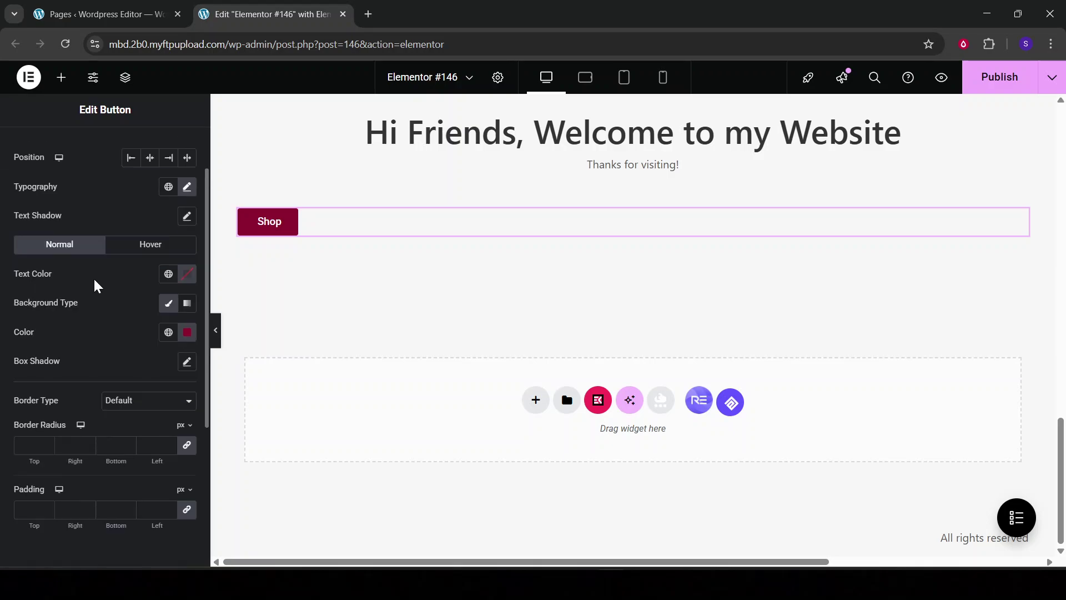
scroll(105, 316, up, 1)
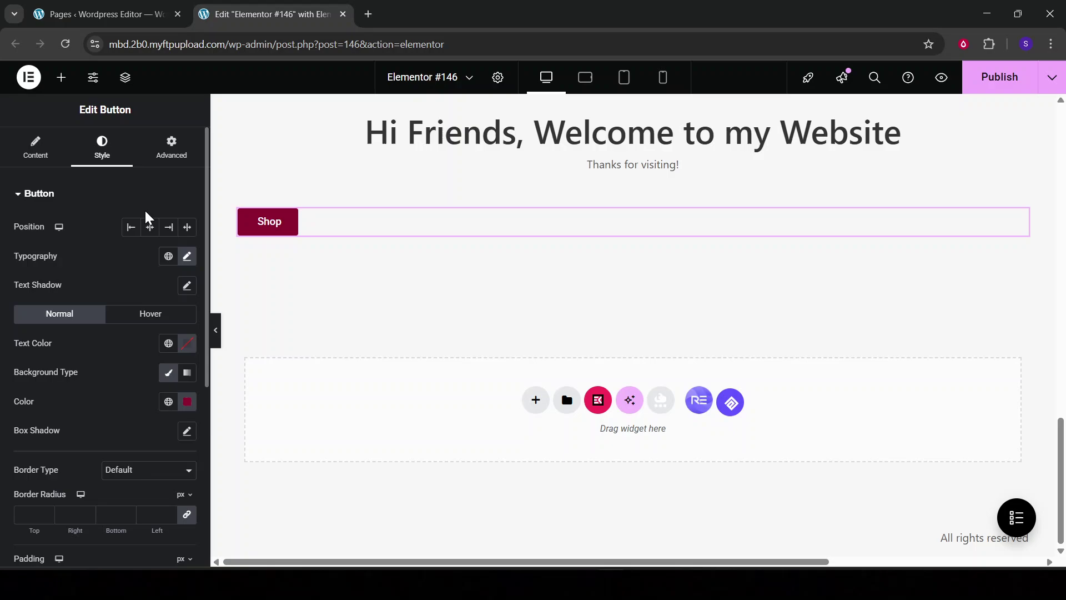
click(164, 151)
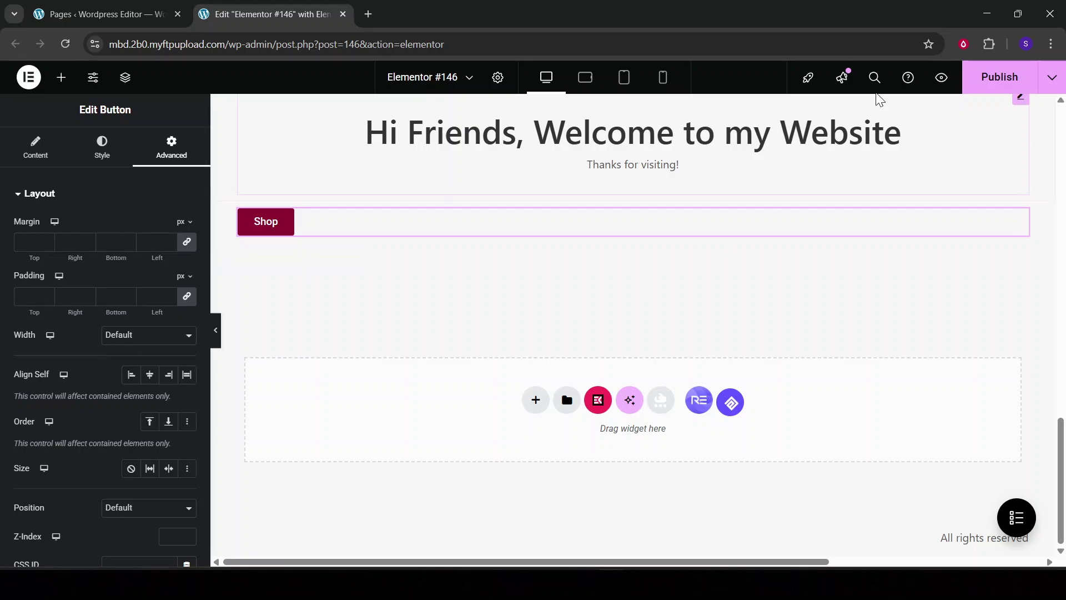
click(1058, 78)
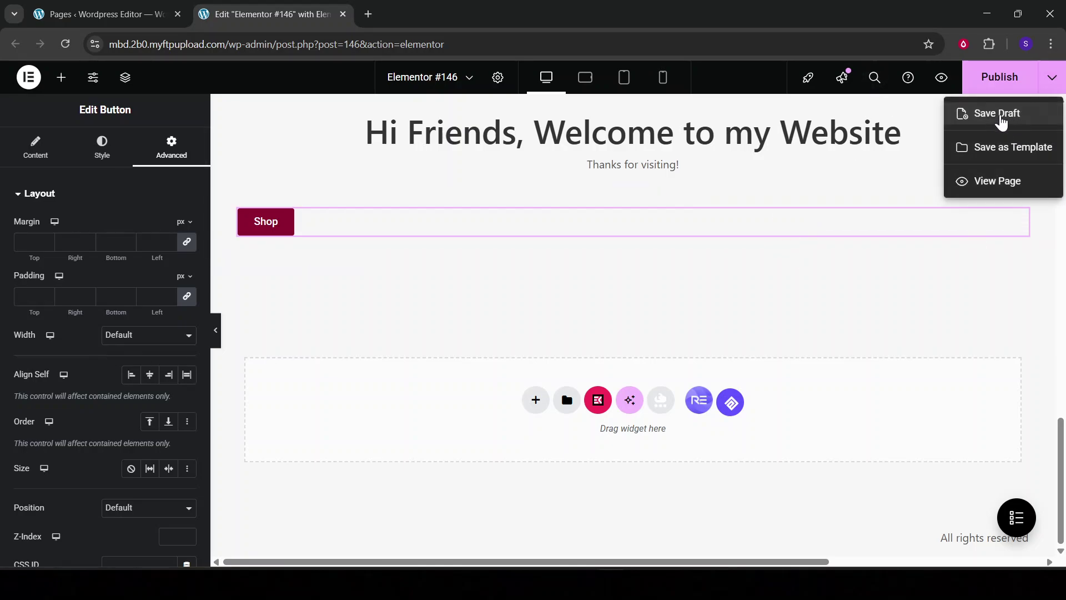
click(1054, 83)
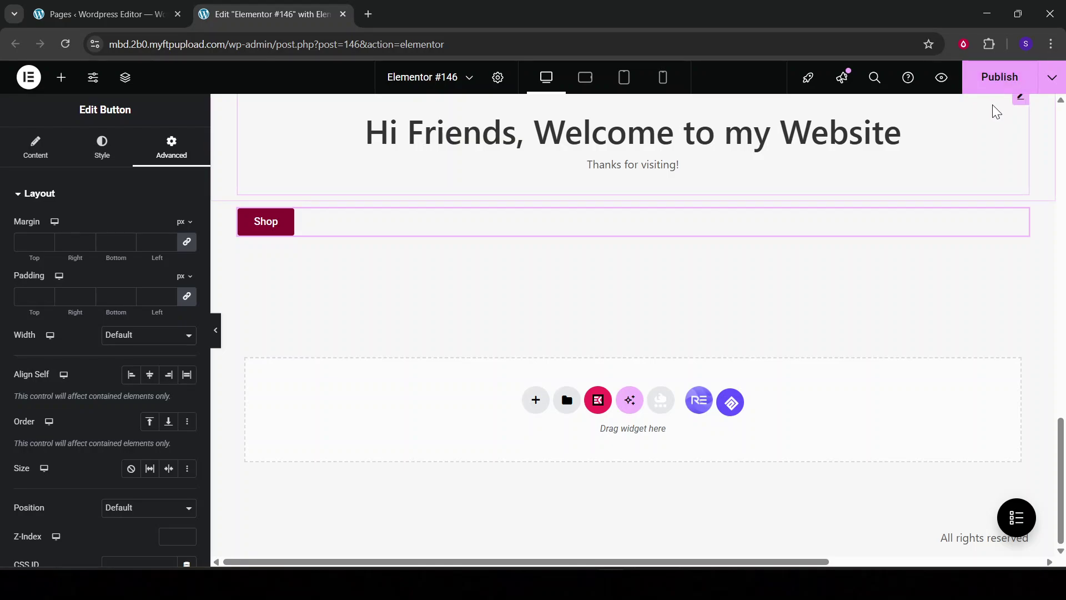